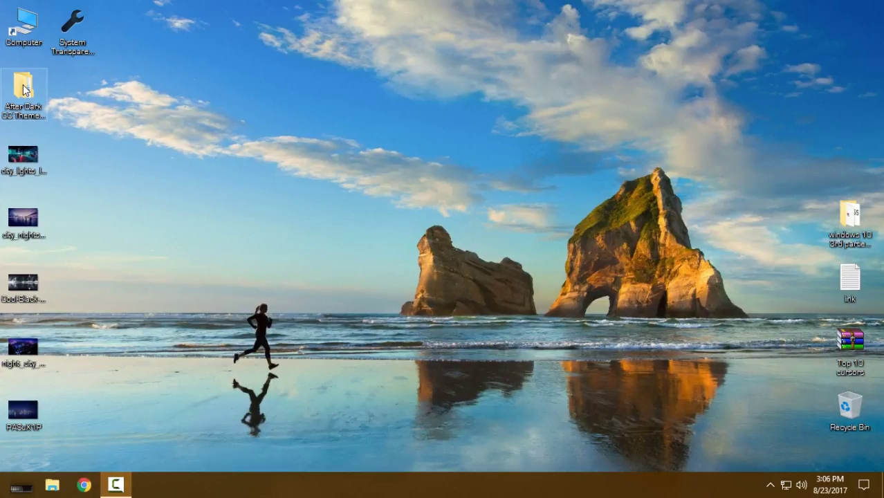
Browse into After Dark CC Theme's Theme For Windows10 Anniversary Update folder, maximized.
drag(71, 155, 58, 409)
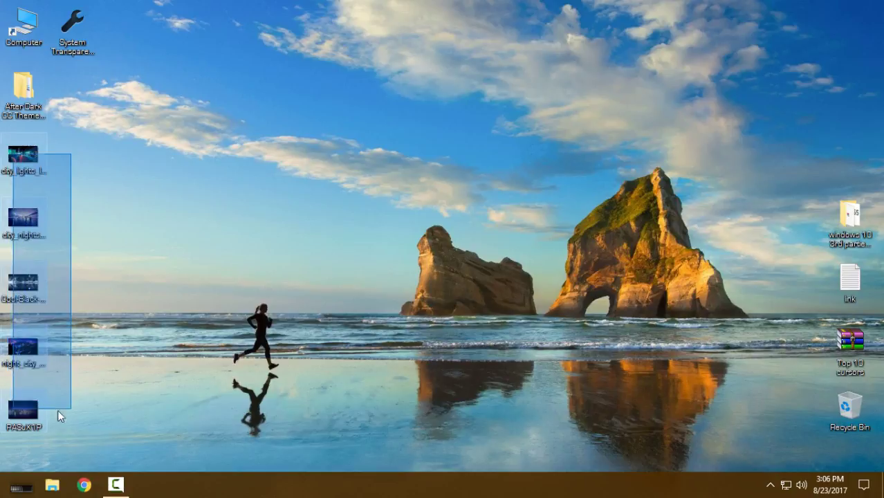
click(83, 43)
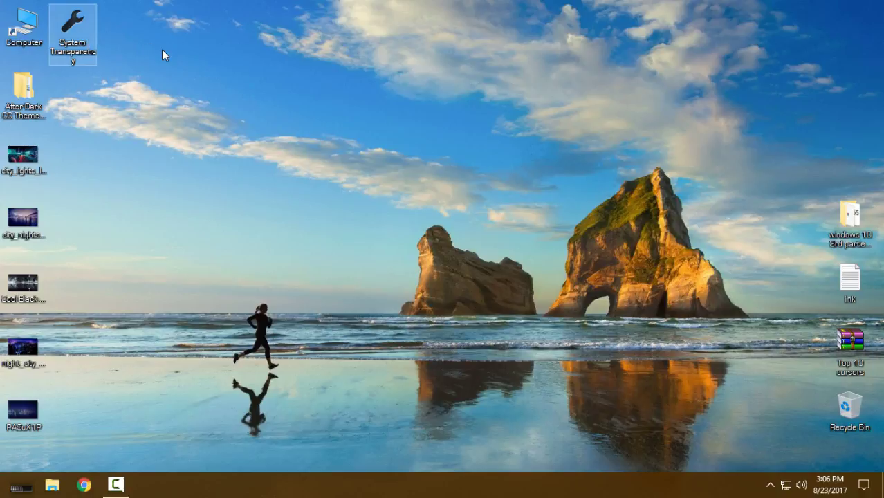
click(179, 89)
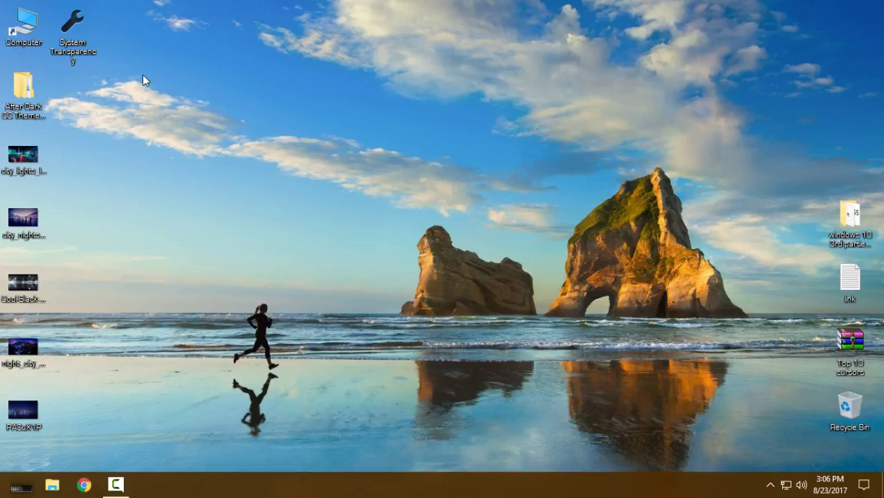
double_click(23, 86)
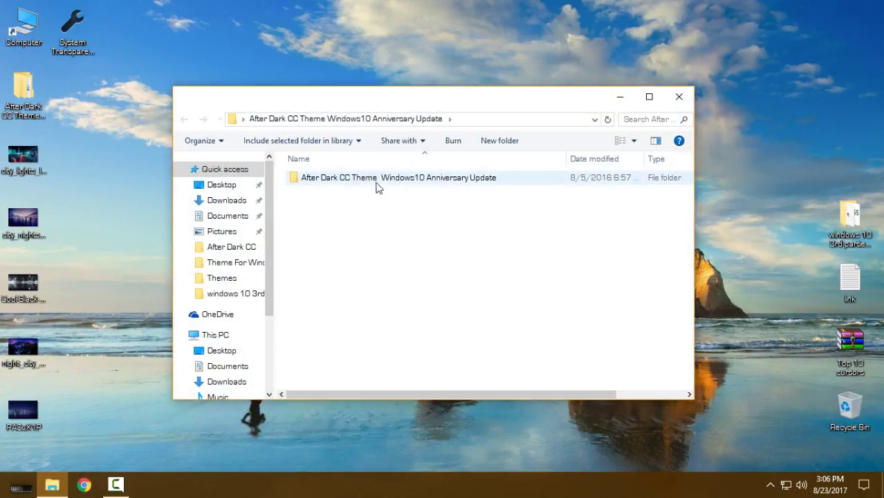
click(649, 96)
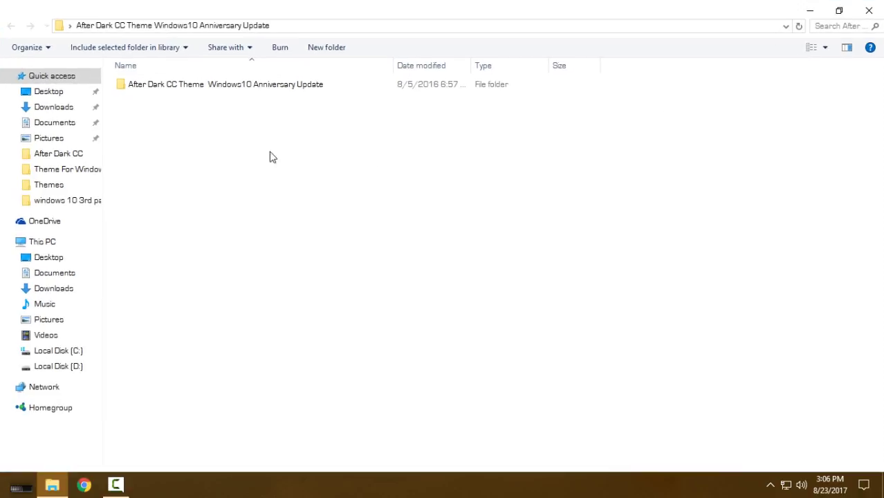
double_click(155, 88)
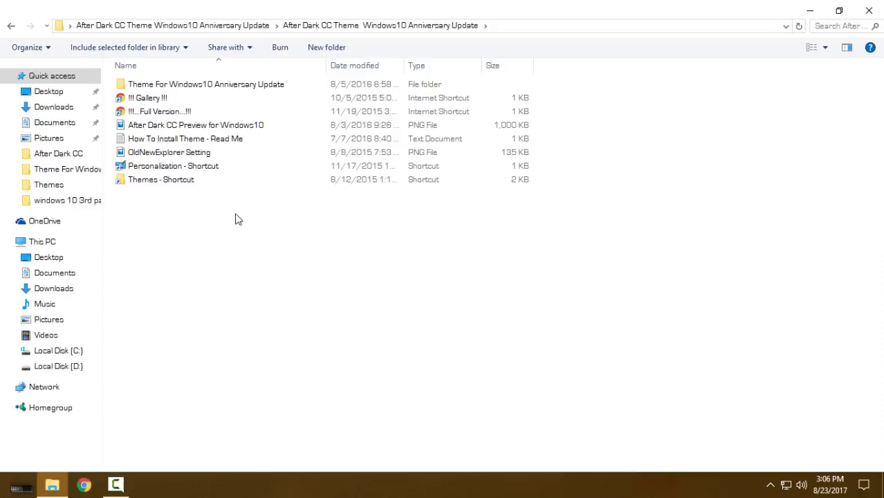
click(280, 86)
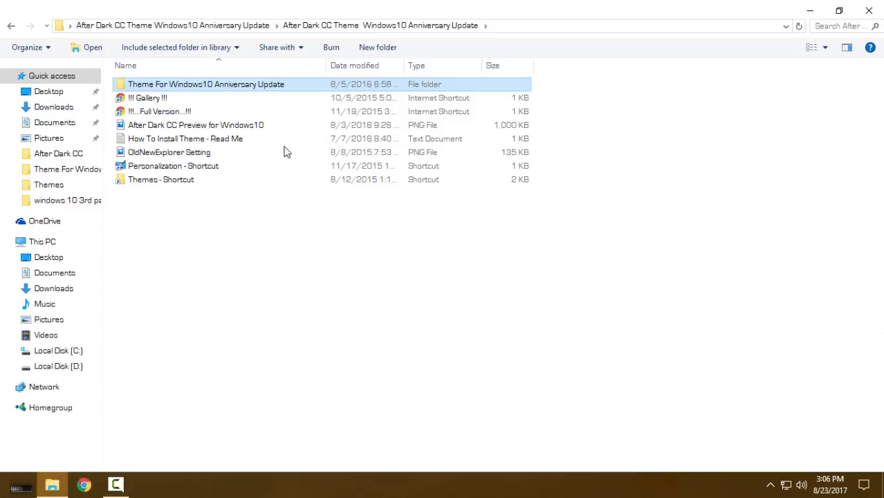
double_click(244, 92)
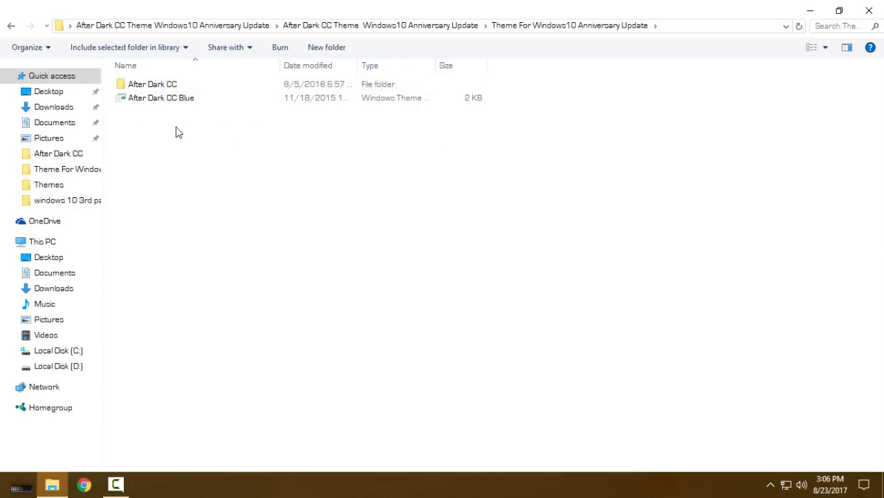
Copy the two After Dark CC theme items.
drag(176, 128, 206, 84)
right_click(207, 83)
click(236, 276)
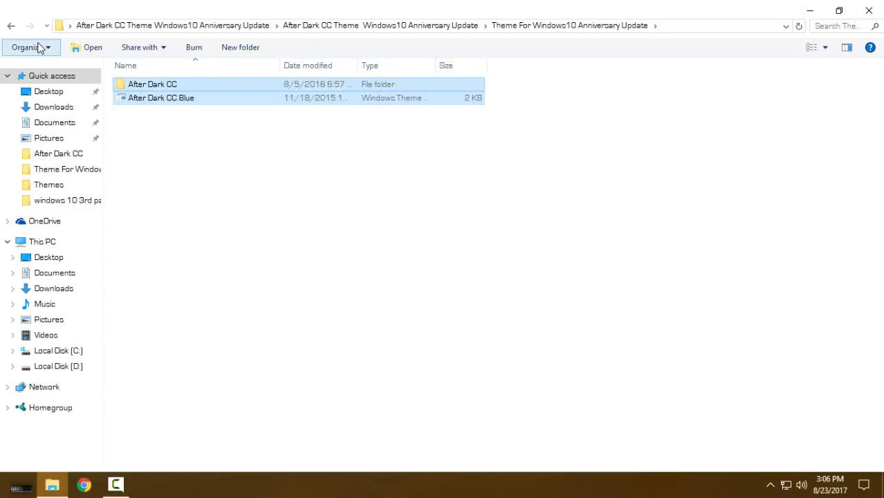
Paste them into C:\Windows\Resources\Themes via Themes - Shortcut, replacing duplicates, and close Explorer.
click(11, 27)
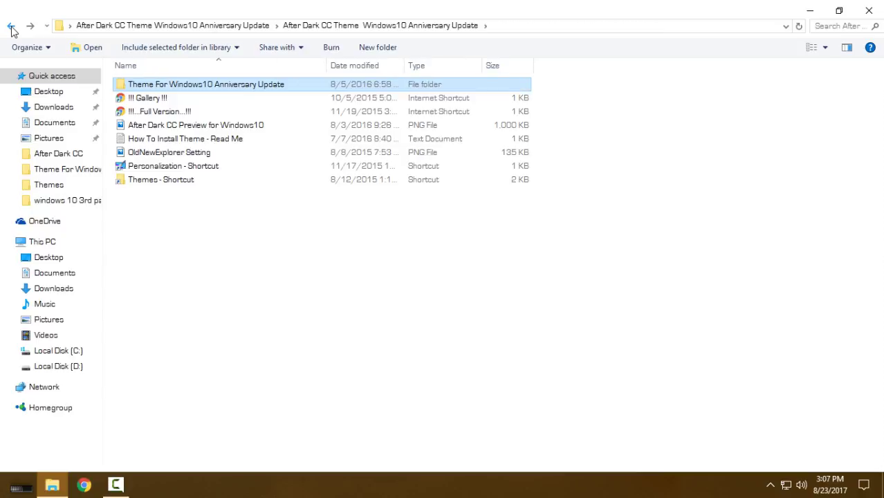
double_click(172, 181)
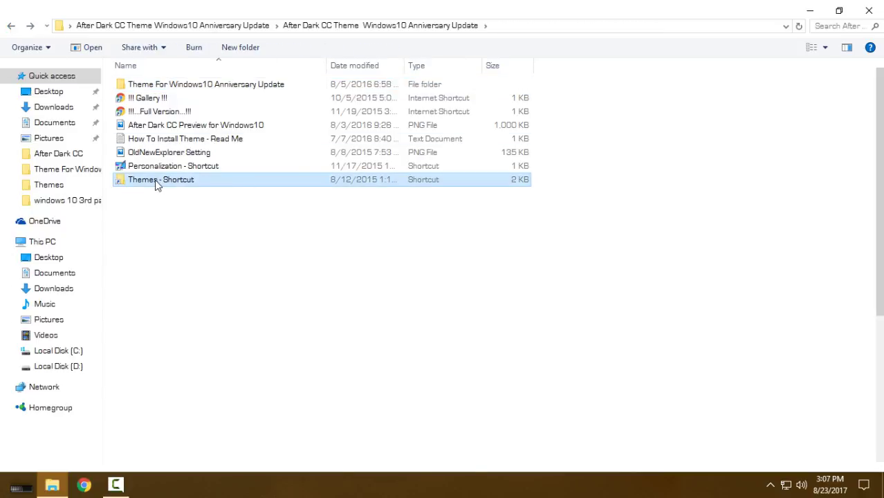
right_click(564, 132)
click(615, 237)
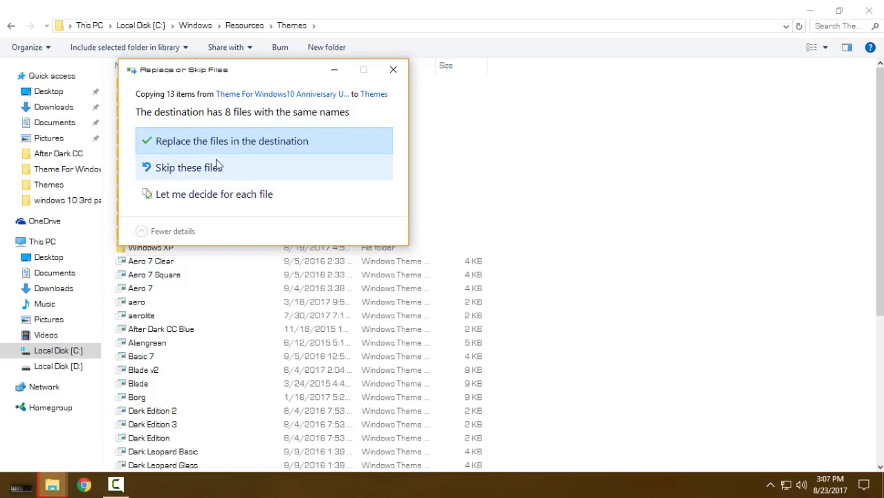
click(215, 166)
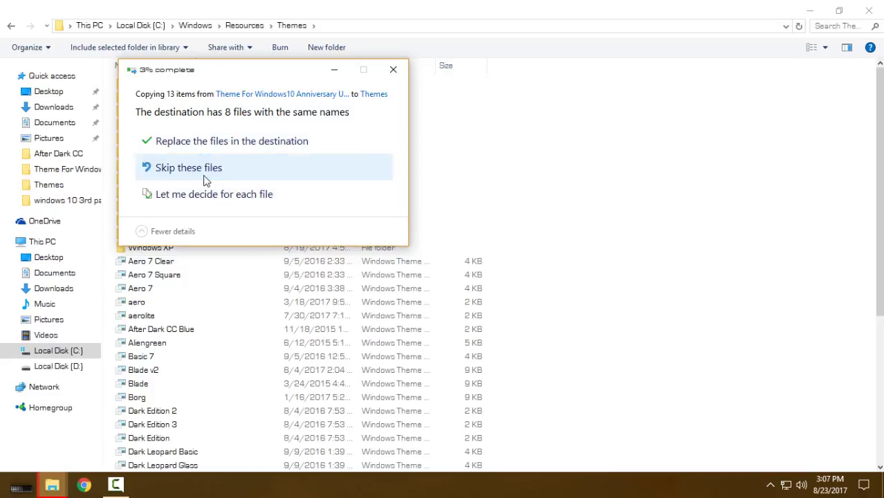
click(869, 11)
right_click(301, 320)
Apply the After Dark CC Blue theme from the Personalization Themes page.
click(337, 312)
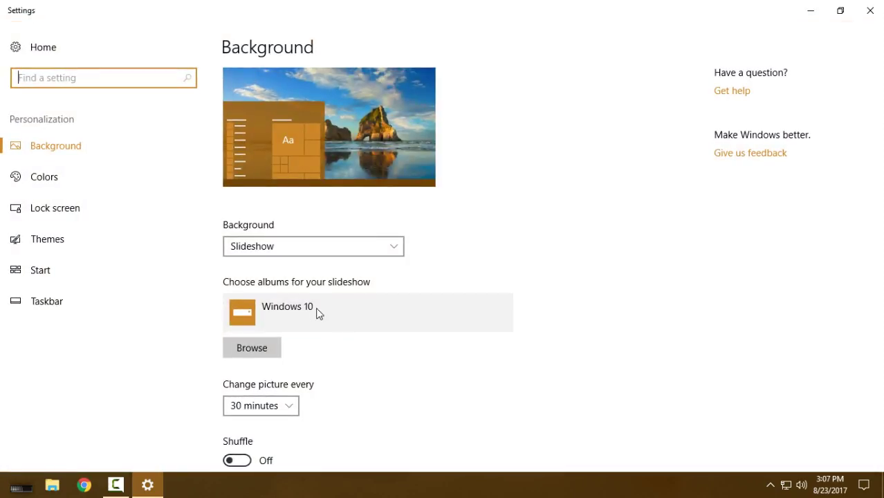
click(87, 233)
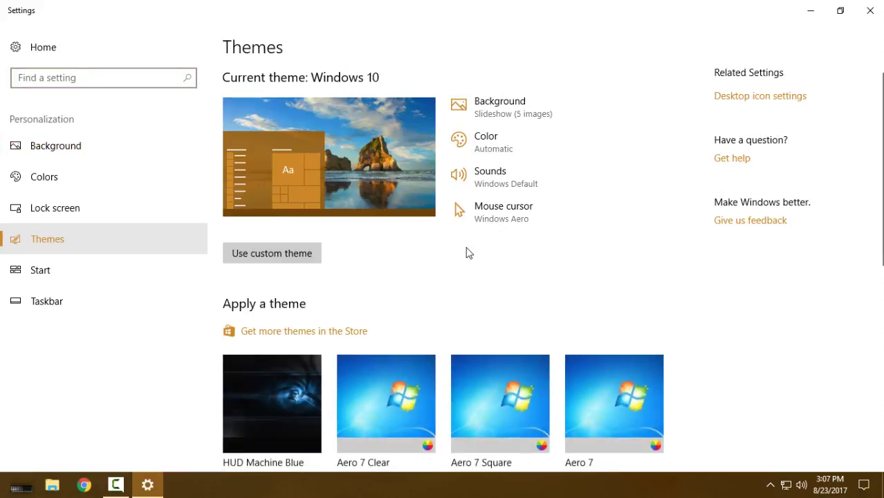
scroll(820, 310, down, 6)
scroll(819, 310, up, 1)
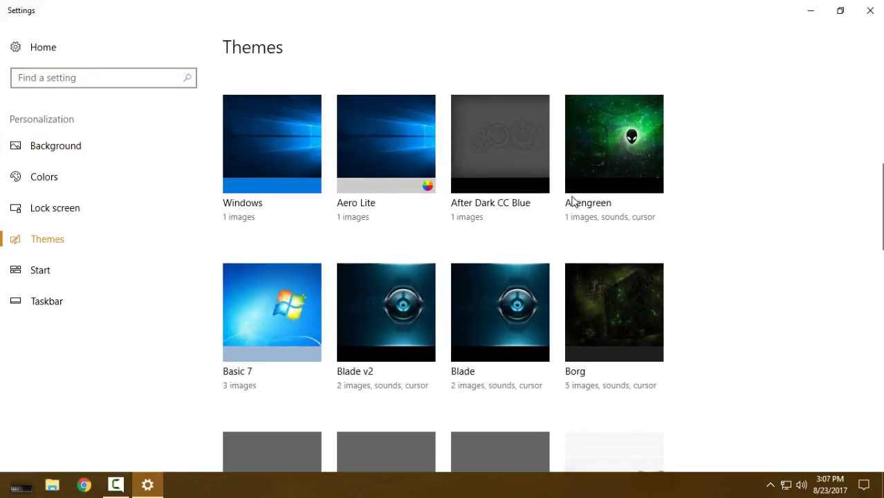
click(502, 155)
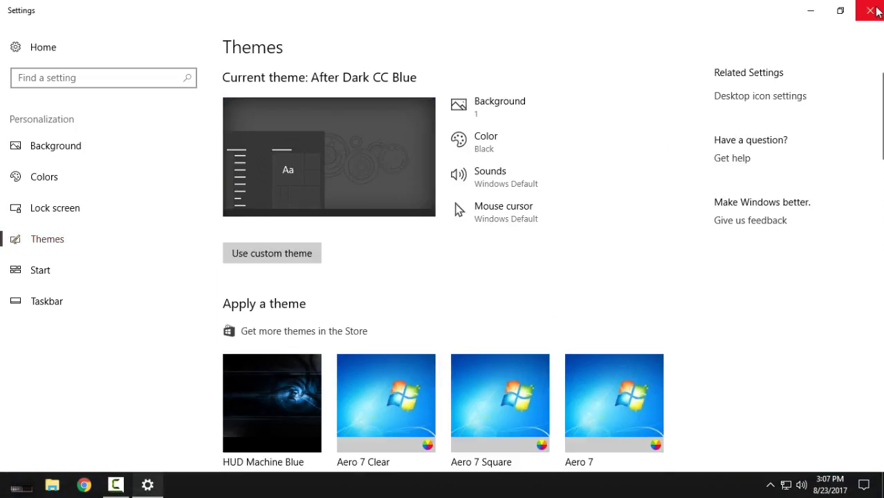
Close Settings, refresh the desktop, and open a resized dark This PC window.
click(871, 11)
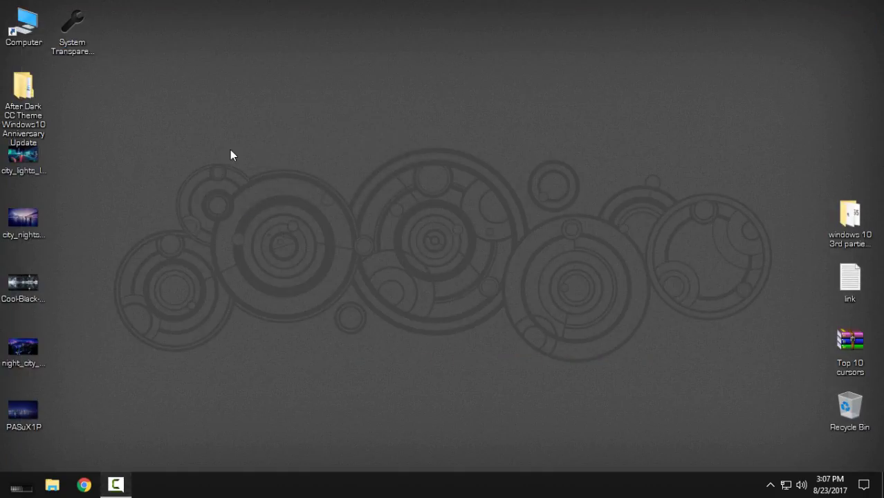
right_click(230, 150)
click(253, 202)
double_click(23, 26)
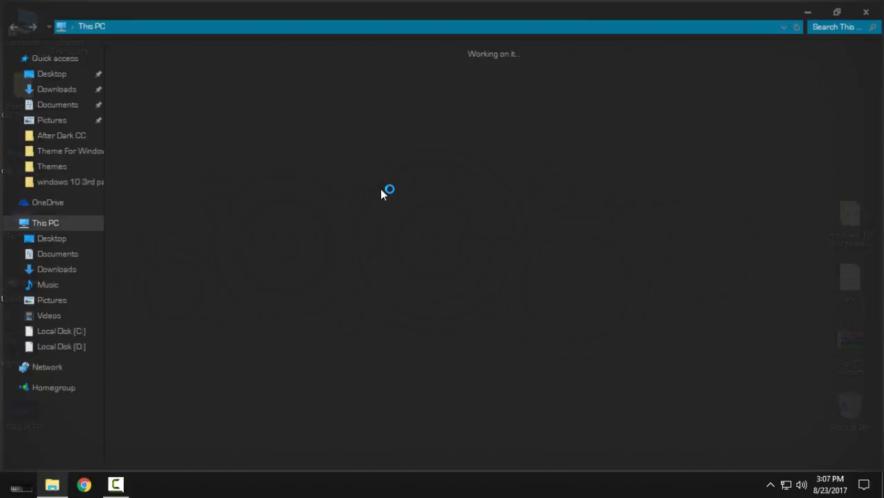
drag(408, 10, 420, 65)
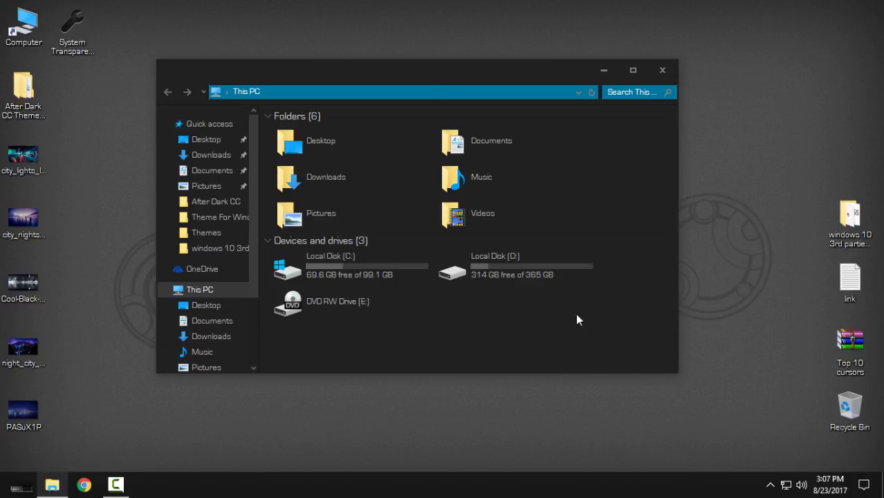
Close This PC, refresh the desktop, and launch System Transparency.
click(663, 72)
right_click(275, 153)
click(300, 209)
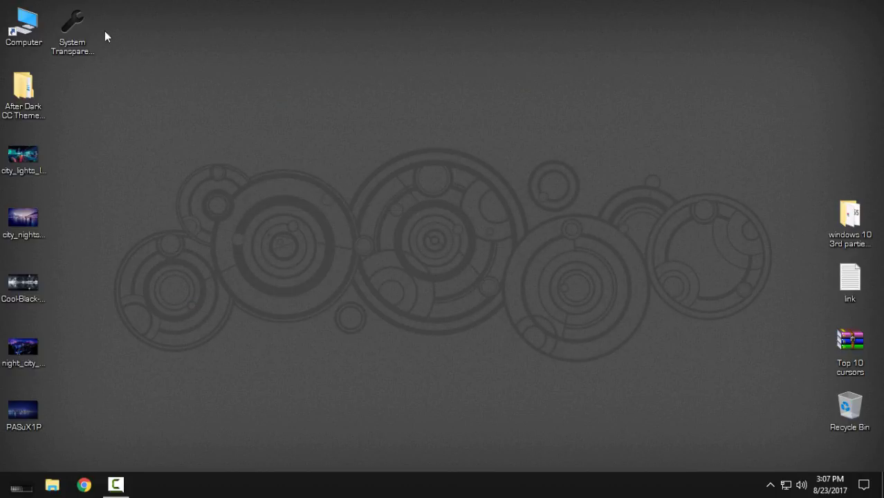
double_click(83, 29)
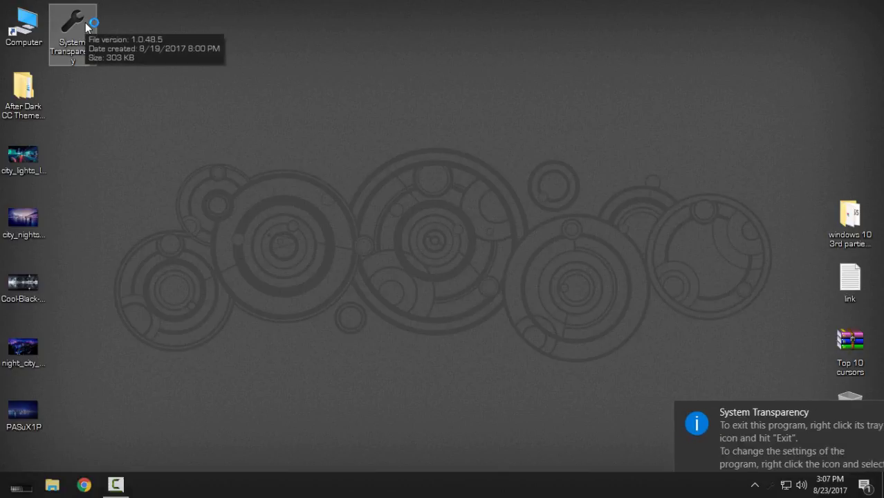
click(713, 453)
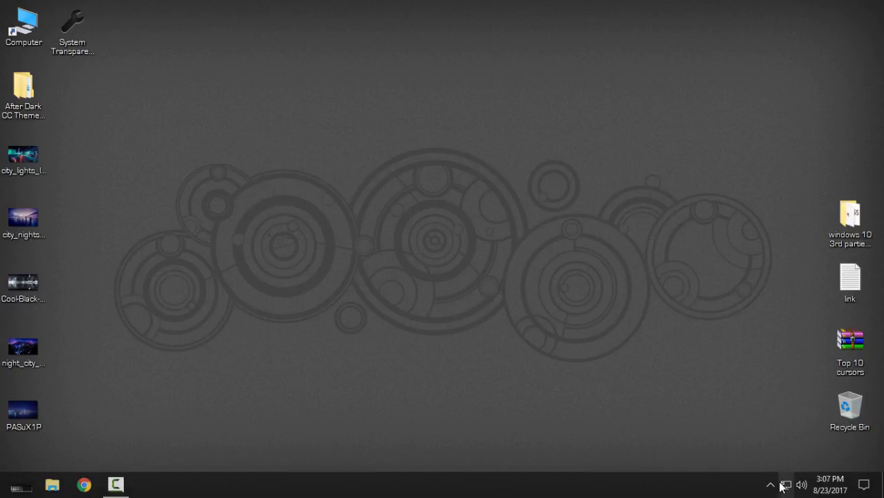
Apply transparency 200 to right-click menus, taskbar and Start menu in System Transparency settings.
click(770, 485)
right_click(783, 432)
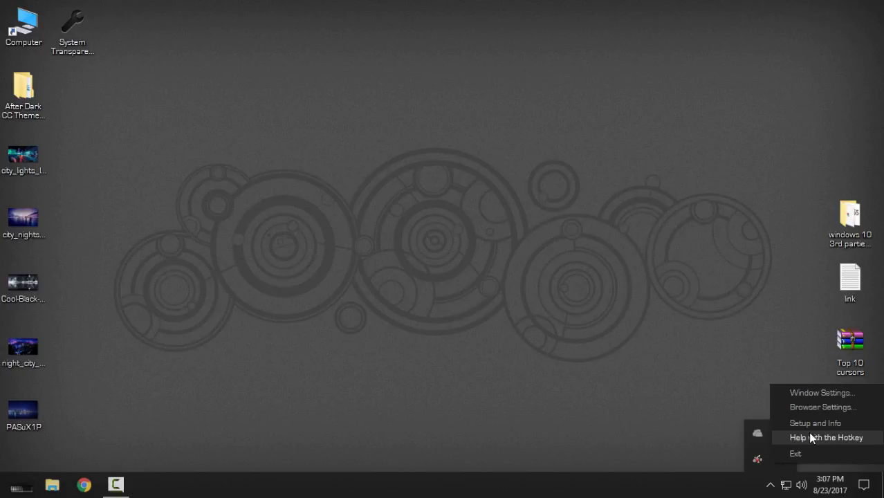
click(814, 424)
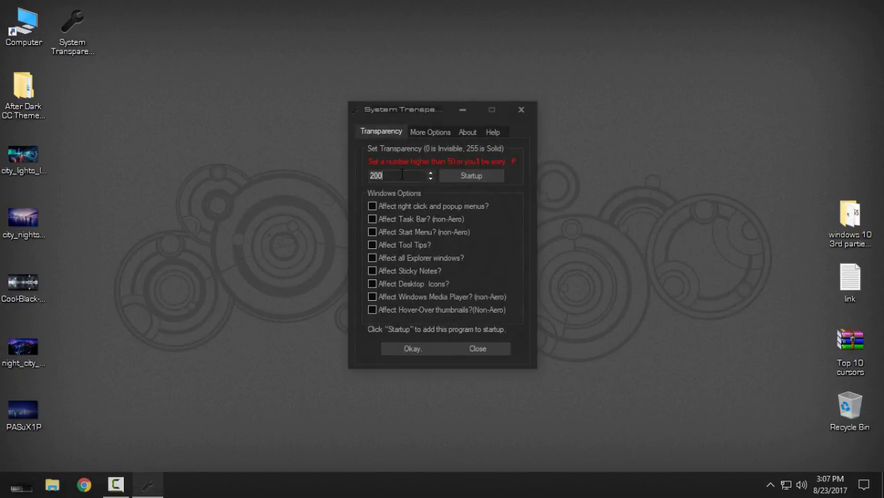
click(401, 174)
double_click(402, 176)
click(405, 175)
click(372, 206)
click(373, 219)
click(372, 231)
click(407, 349)
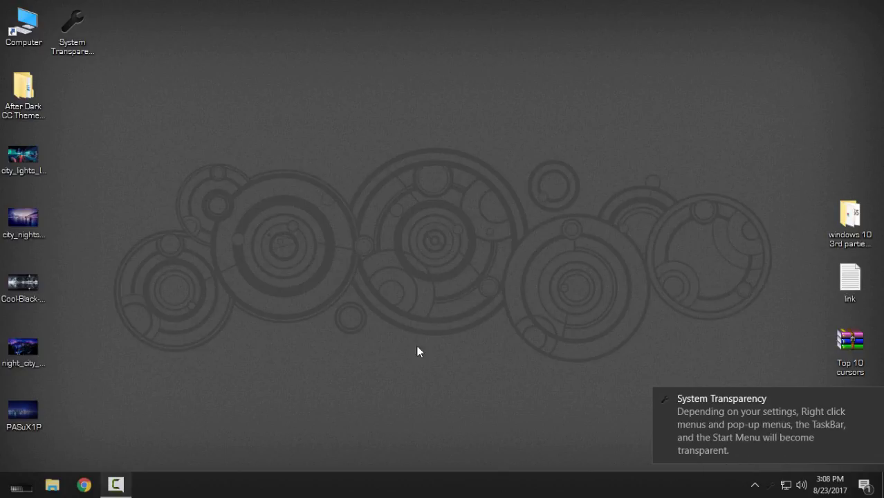
click(700, 416)
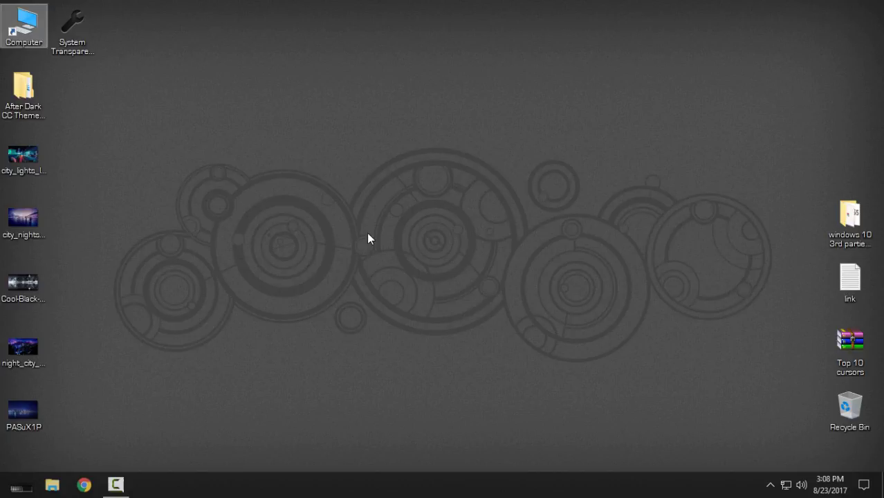
double_click(23, 27)
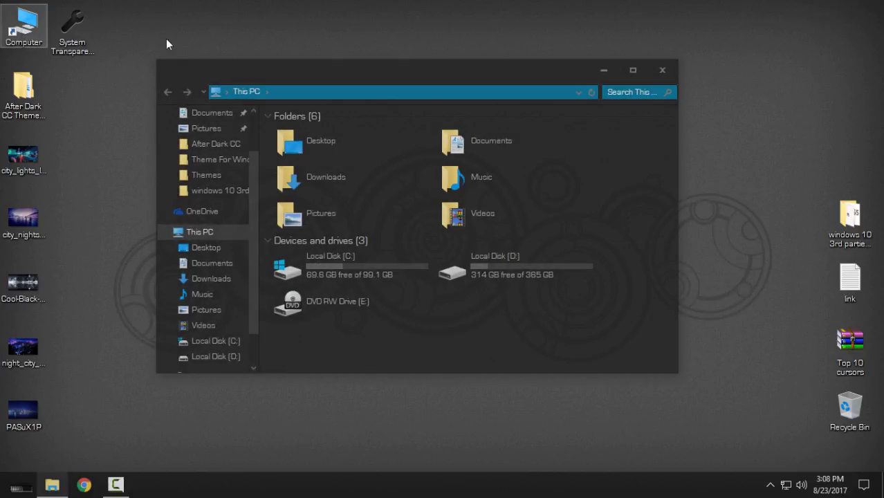
drag(331, 73, 352, 105)
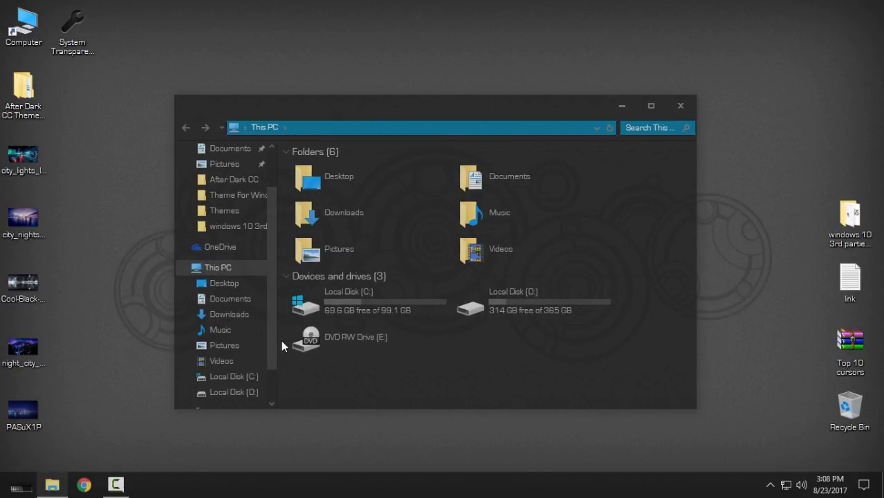
click(684, 108)
right_click(205, 211)
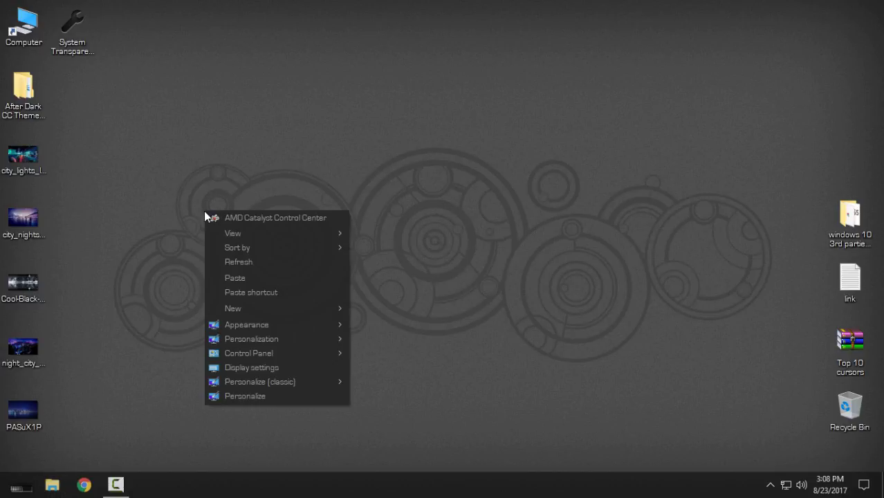
click(288, 167)
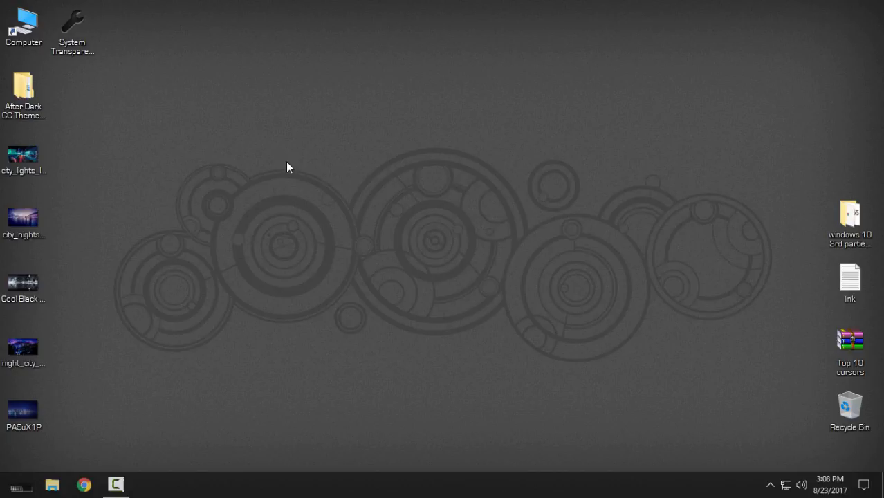
Set the Cool-Black city skyline as background via Photos, then open This PC over it.
click(34, 418)
double_click(36, 286)
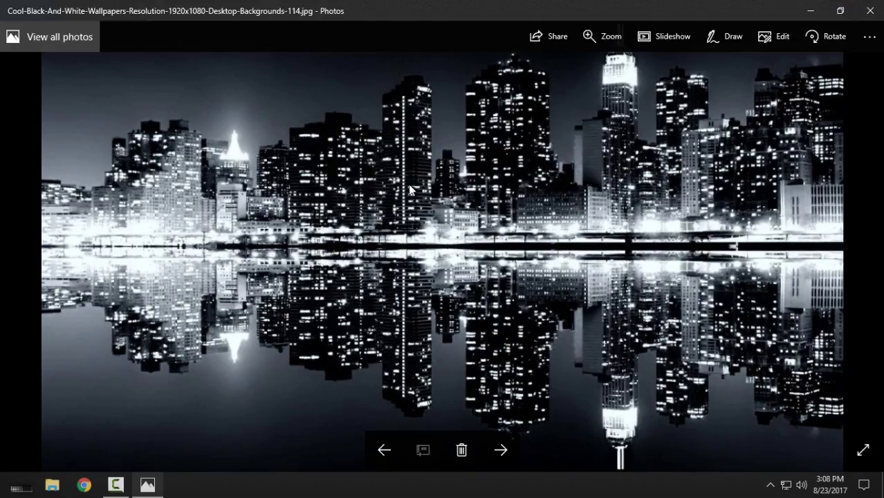
right_click(410, 188)
mouse_move(434, 237)
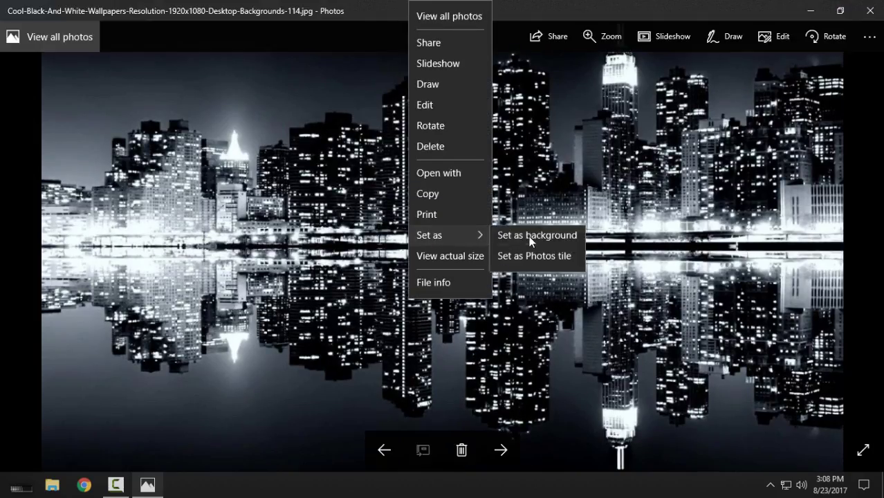
click(551, 264)
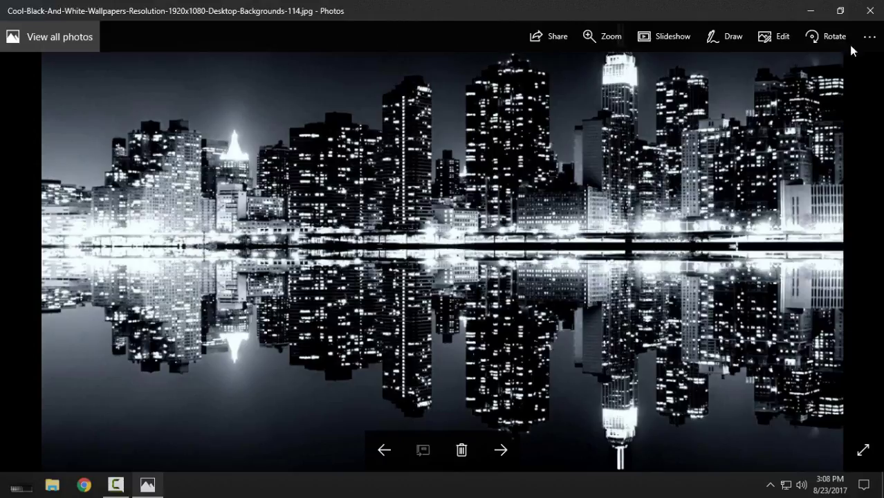
click(869, 11)
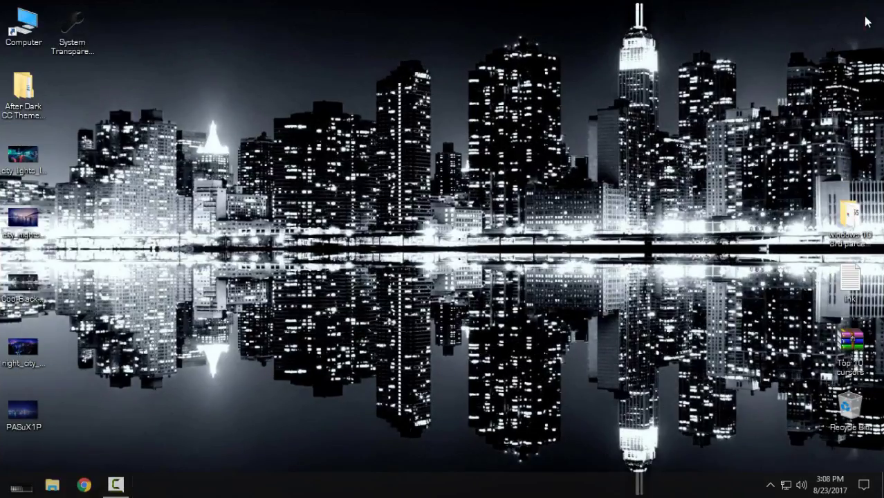
double_click(28, 22)
drag(463, 111, 489, 73)
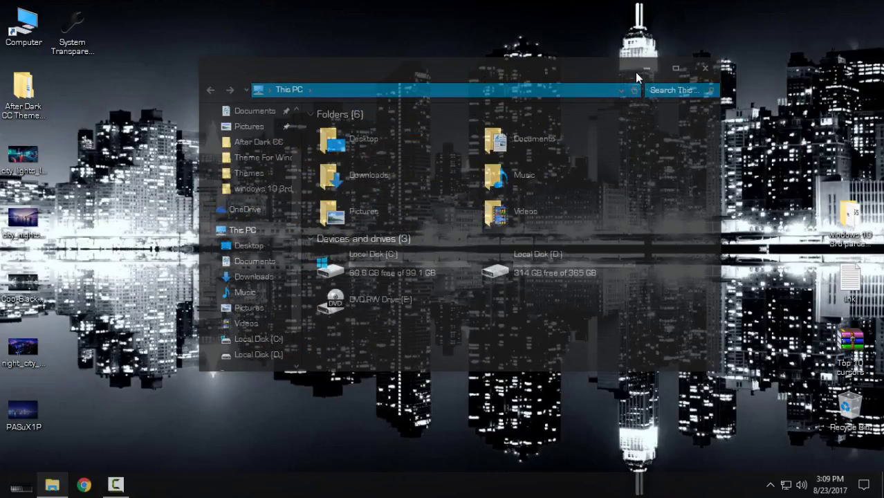
Raise the System Transparency level from 200 to 240.
click(700, 72)
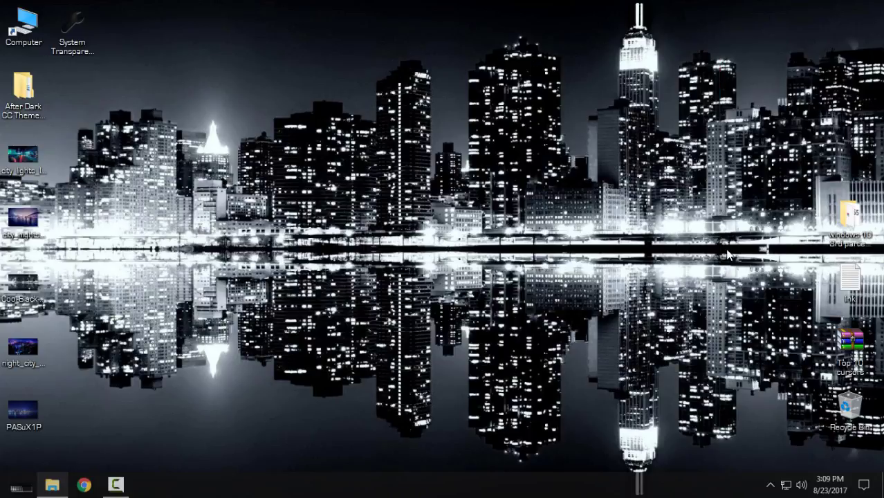
click(770, 485)
right_click(781, 462)
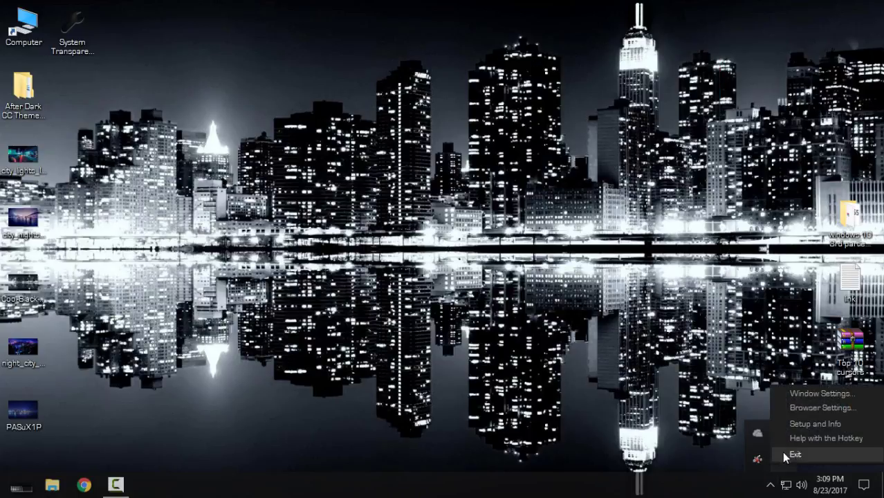
click(796, 393)
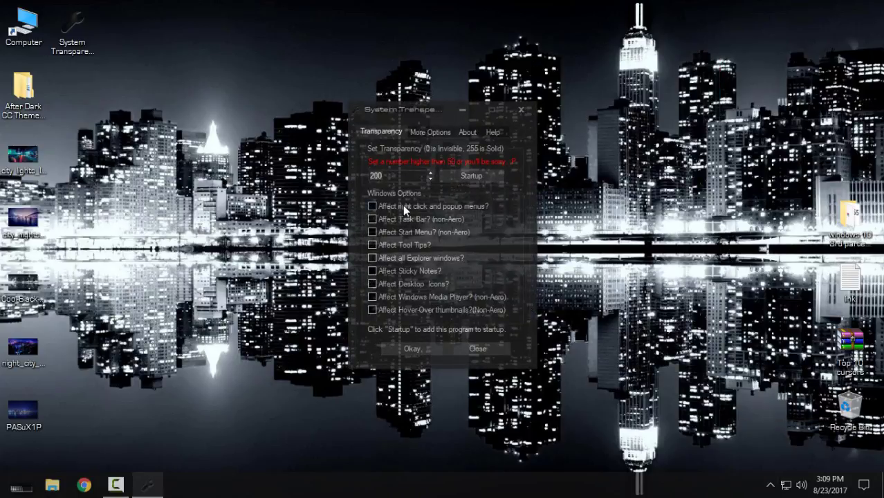
double_click(399, 178)
text(240)
click(414, 348)
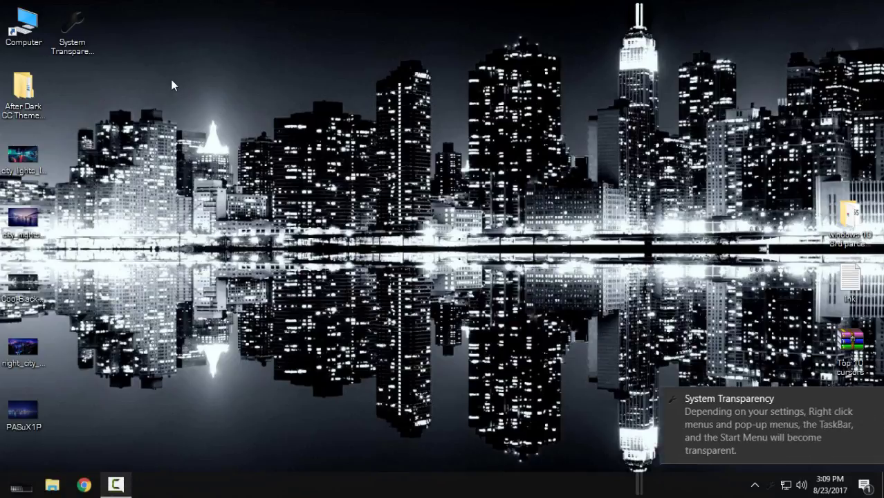
Reopen This PC and move it over the skyline to preview the transparency.
double_click(23, 25)
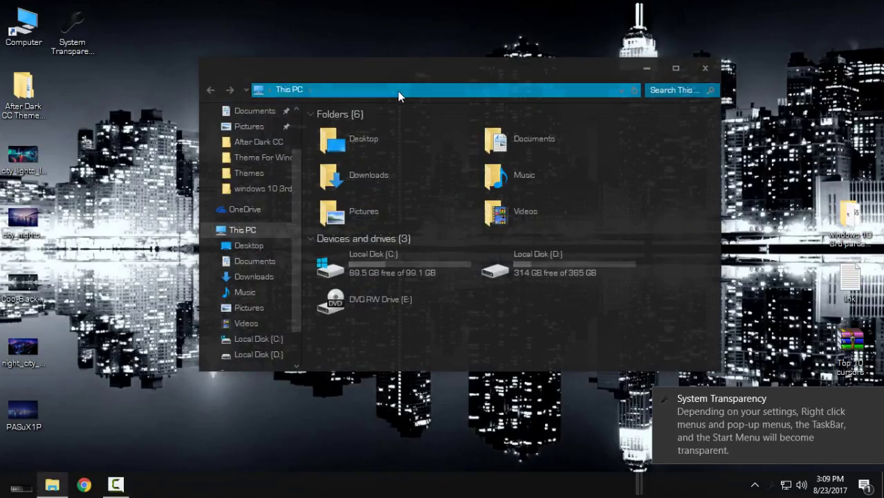
drag(422, 67, 398, 74)
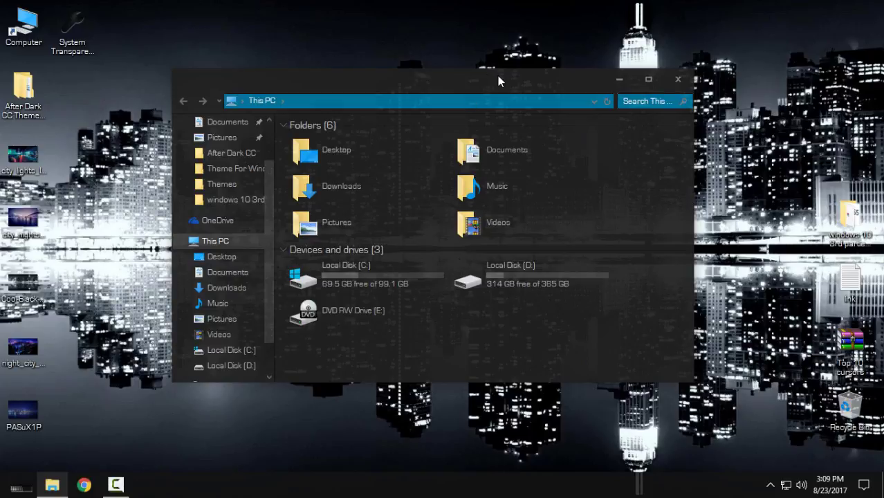
drag(498, 81, 528, 88)
Set the foggy night-bridge photo as wallpaper and preview This PC over it.
click(709, 89)
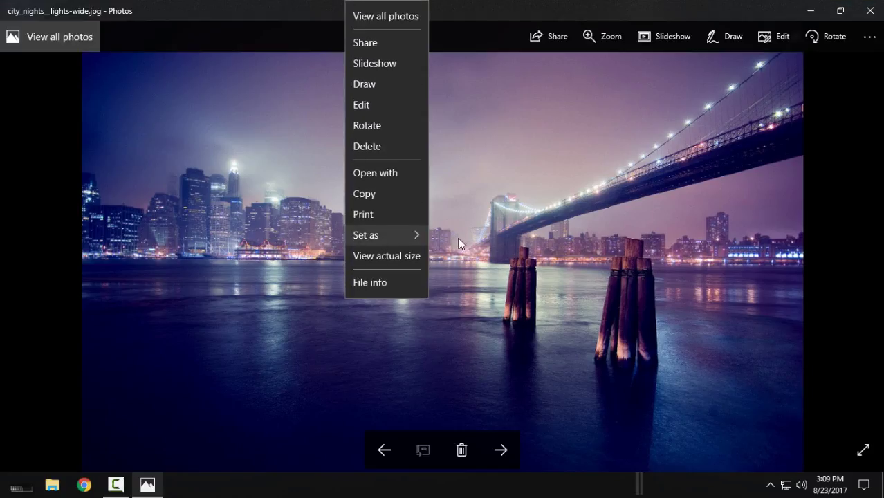
mouse_move(417, 238)
click(473, 261)
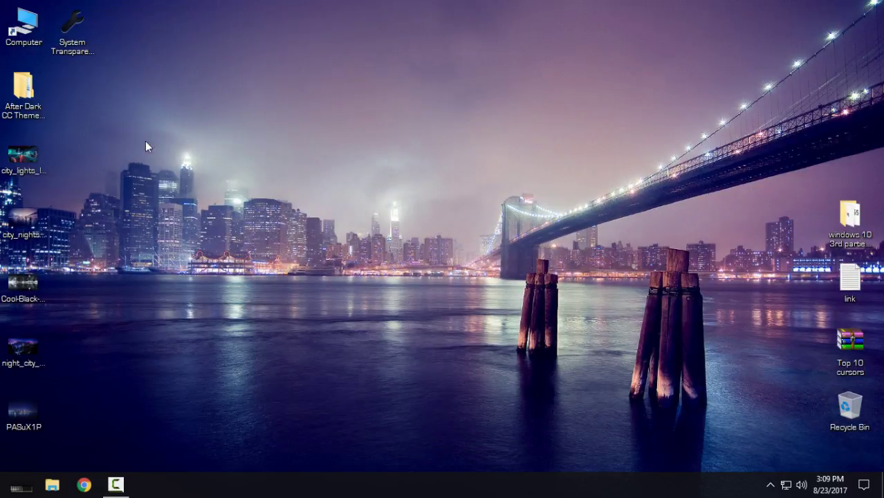
double_click(29, 40)
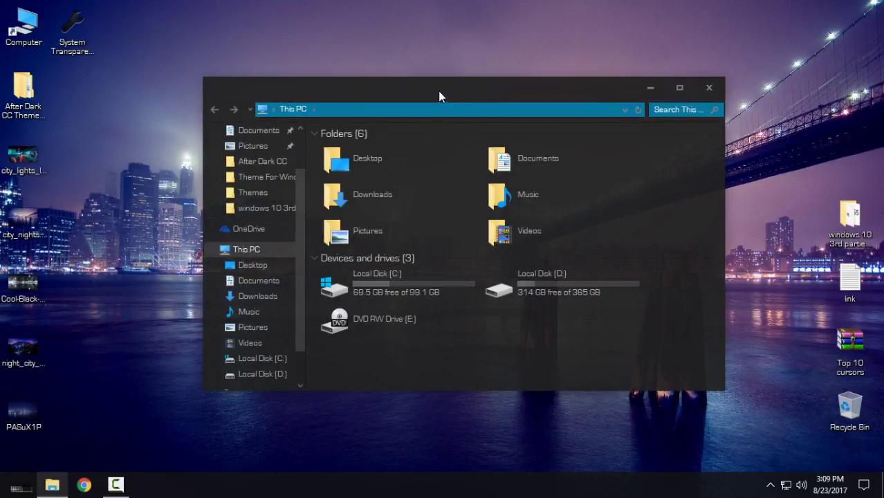
drag(439, 91, 391, 62)
click(668, 63)
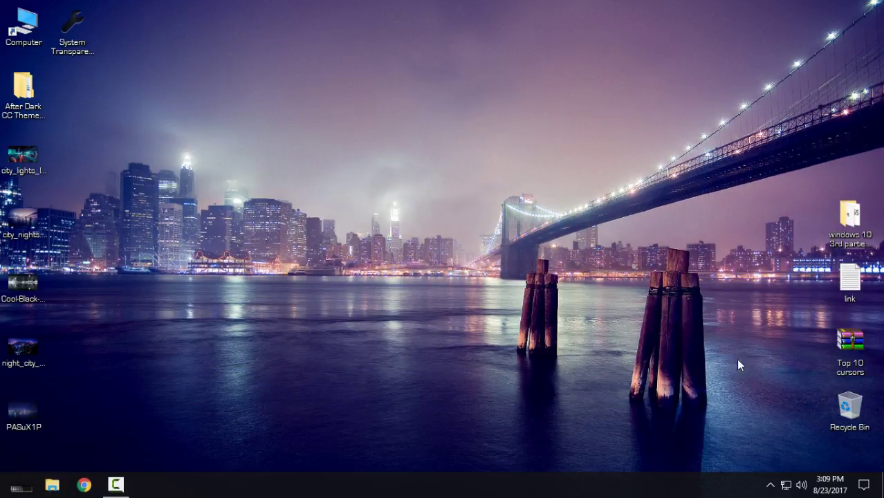
Change the System Transparency level to 180.
click(770, 486)
right_click(776, 457)
click(799, 424)
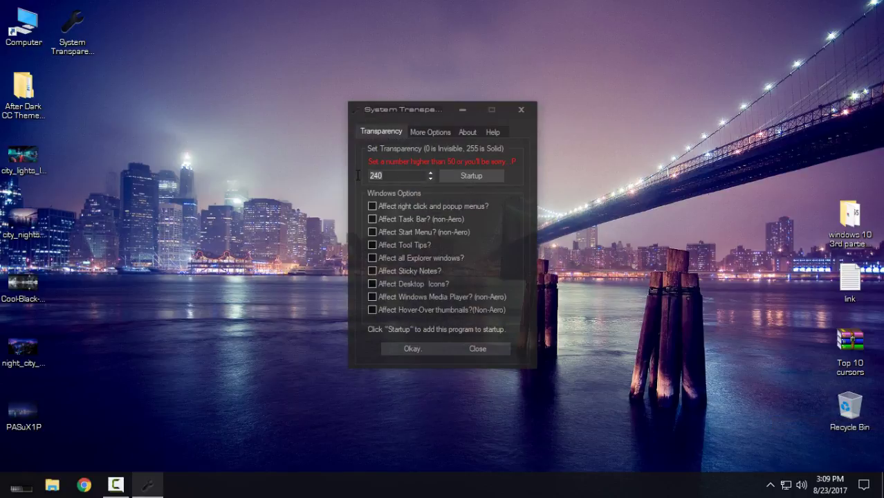
text(180)
click(412, 349)
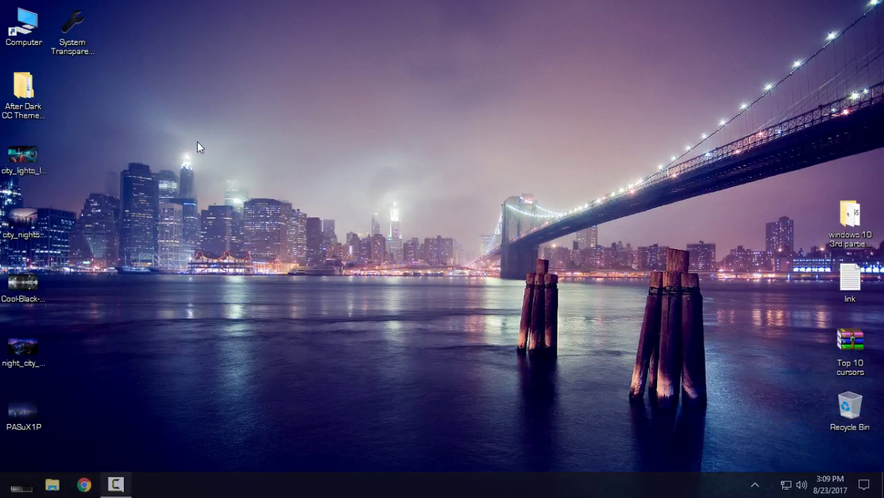
Drag the glass This PC window around the desktop to check it, then close it.
double_click(24, 28)
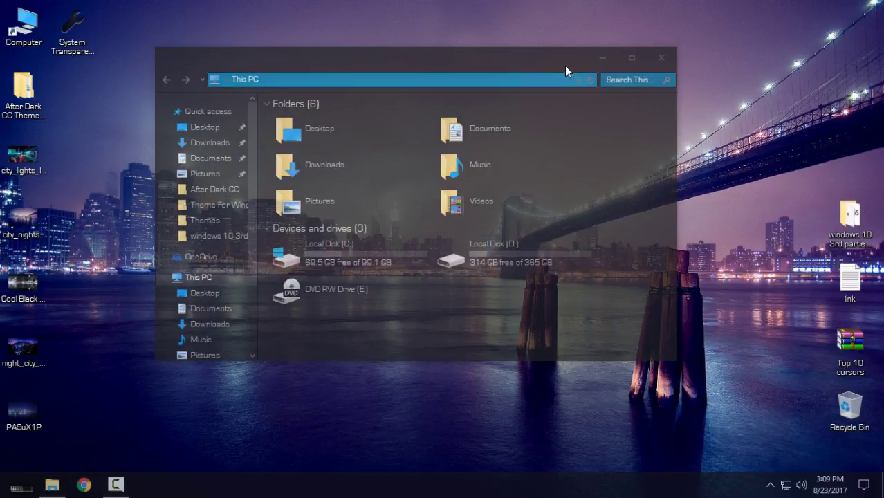
drag(564, 66, 606, 94)
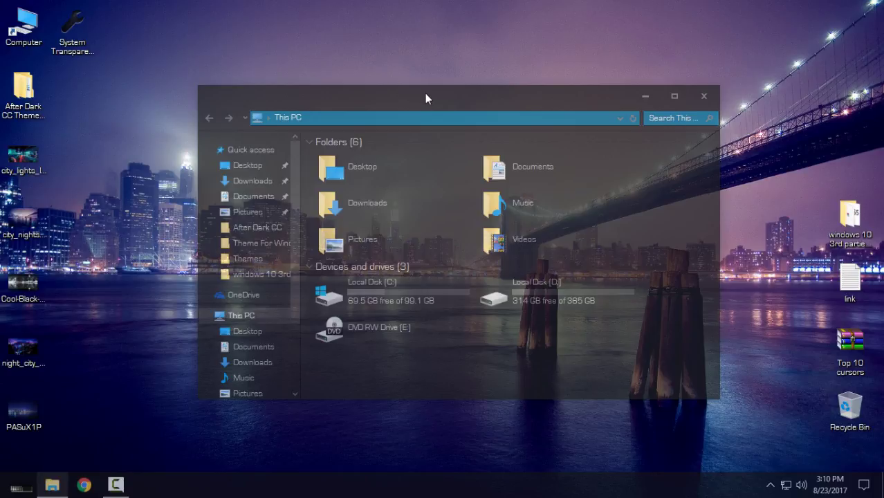
drag(426, 95, 443, 69)
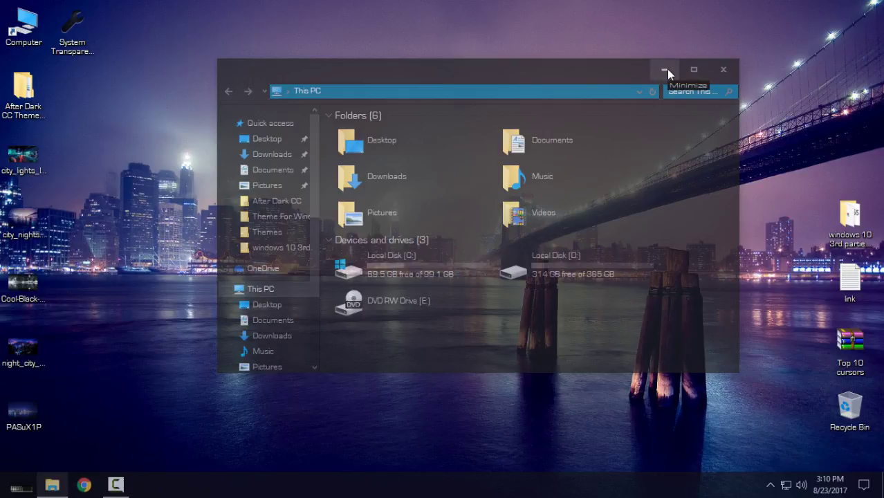
drag(609, 77, 599, 39)
click(718, 34)
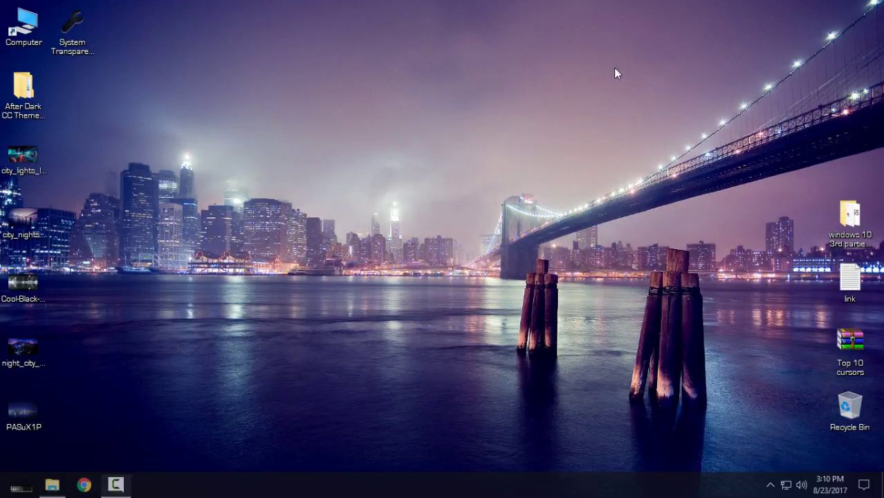
Set the PASuX1P night skyline photo as the desktop wallpaper via Photos.
click(20, 419)
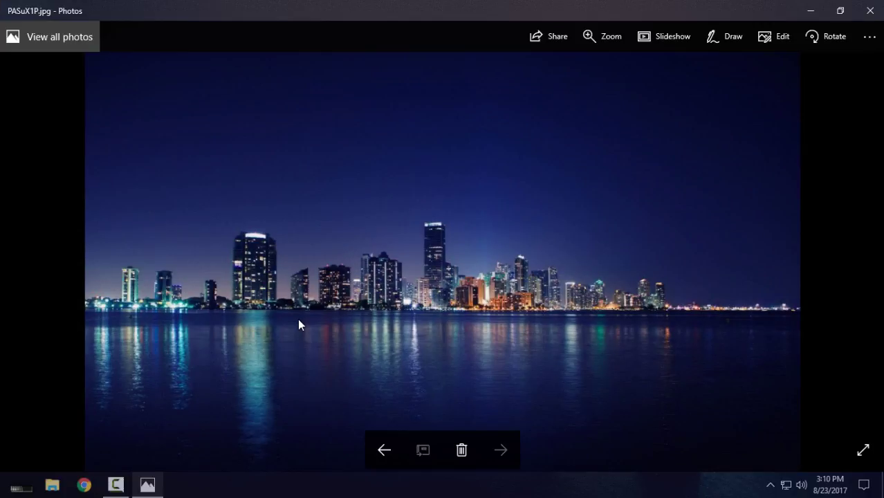
right_click(299, 324)
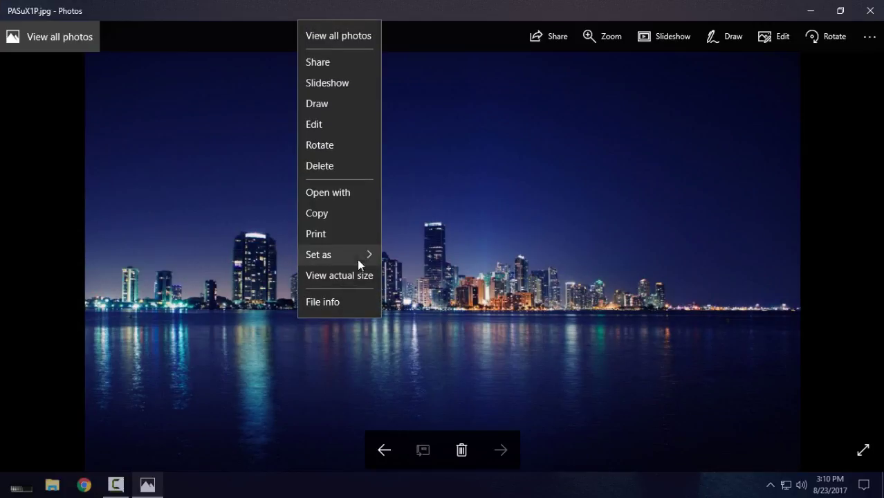
mouse_move(367, 256)
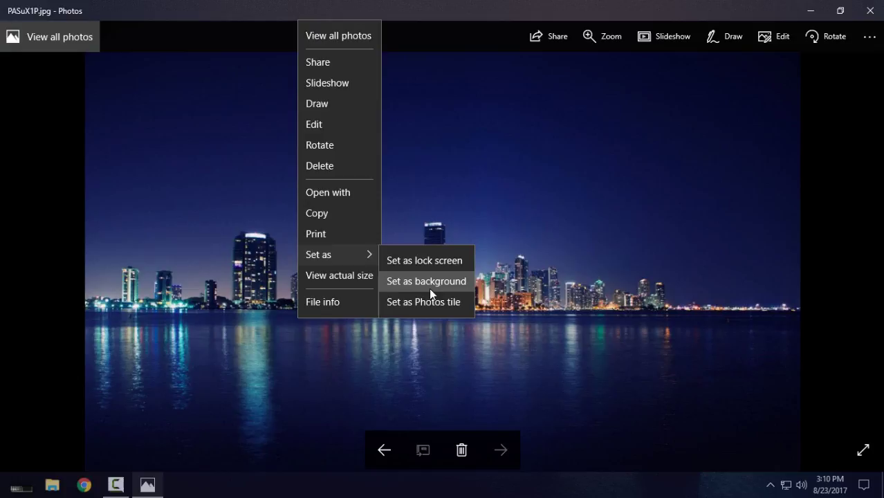
click(432, 286)
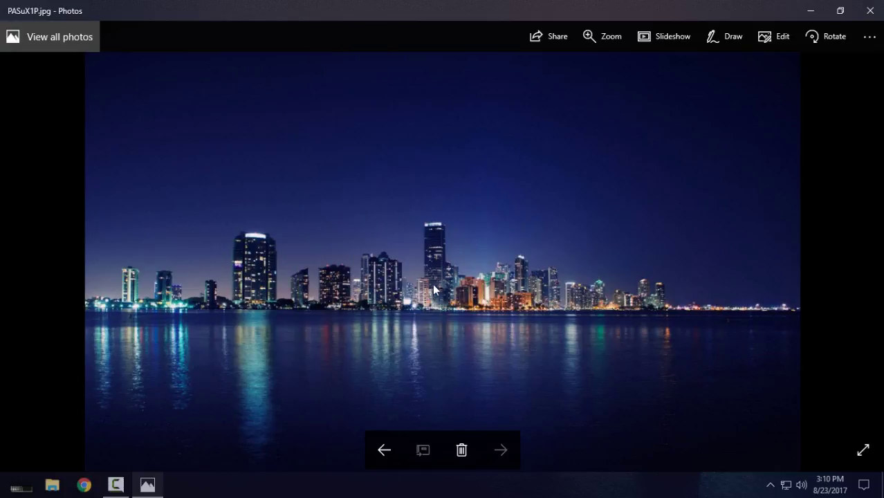
click(865, 12)
Snap System properties left and This PC right, then close System properties.
double_click(25, 32)
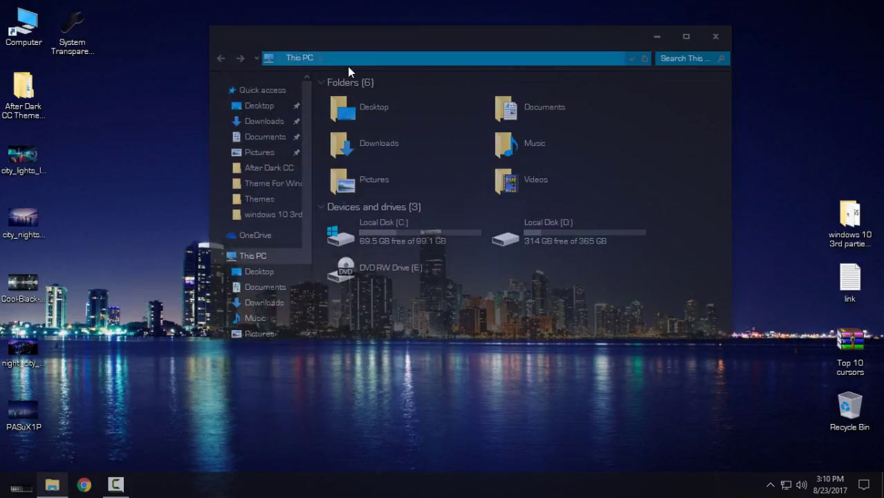
drag(396, 48, 537, 29)
click(20, 488)
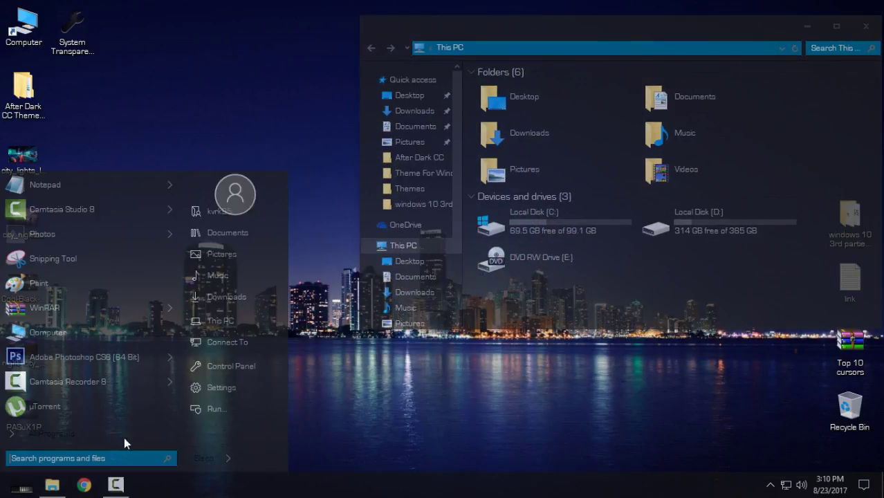
right_click(231, 328)
click(283, 317)
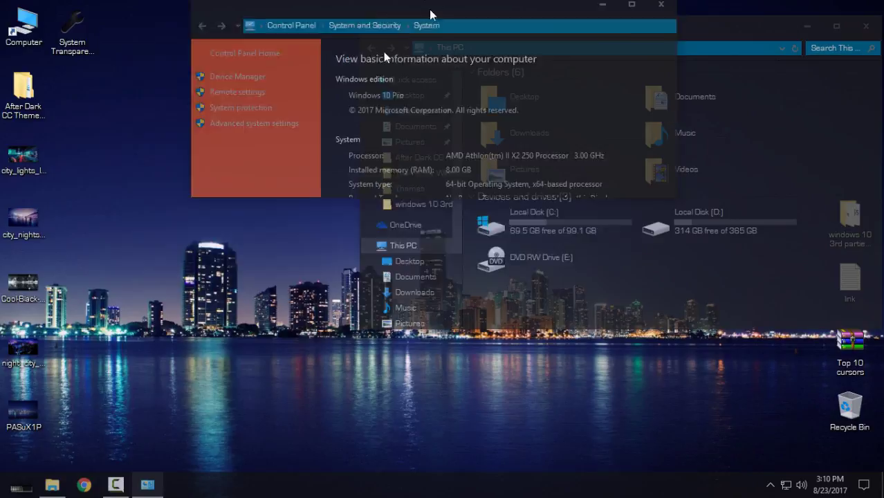
drag(431, 14, 2, 200)
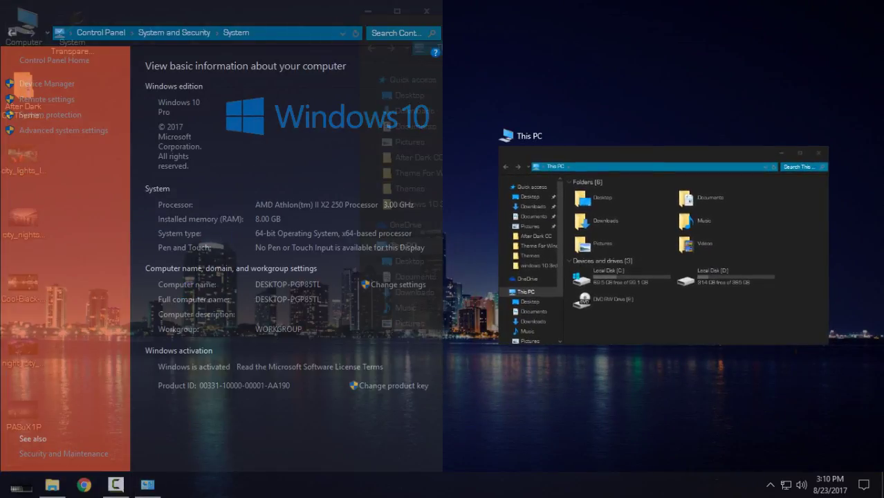
click(640, 167)
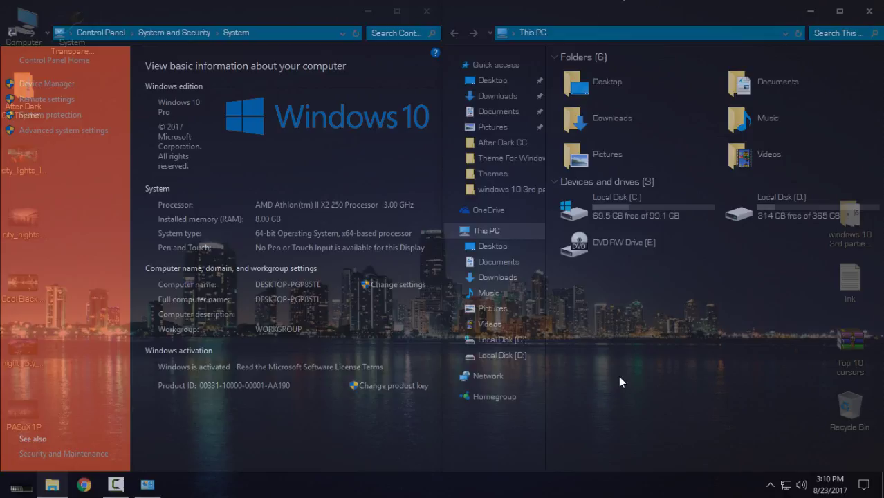
click(427, 12)
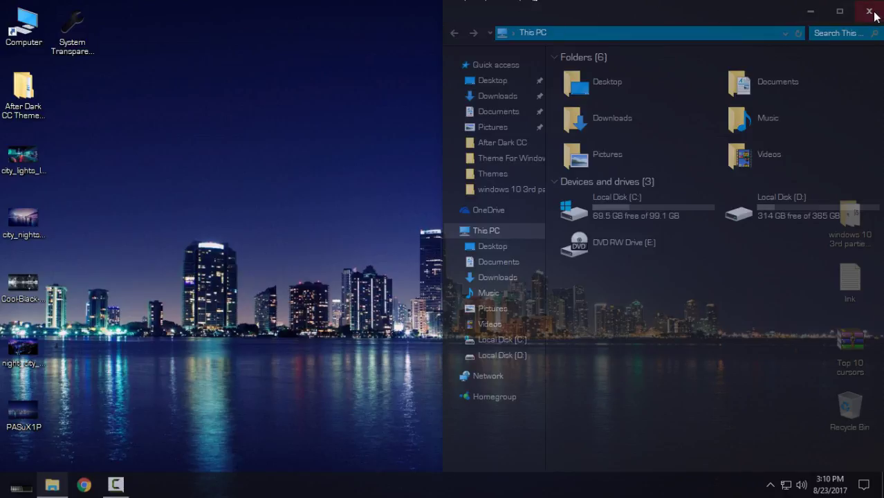
Set the purple-blue night_city photo as the desktop wallpaper.
click(871, 12)
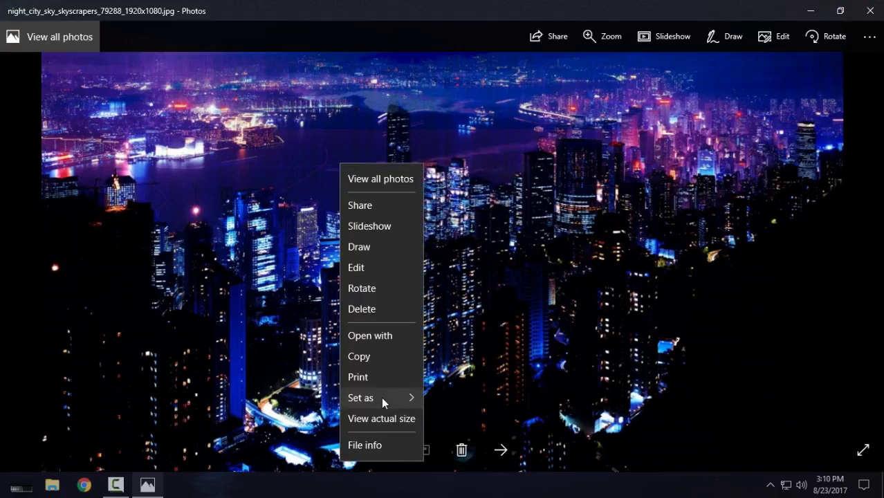
mouse_move(382, 399)
click(470, 423)
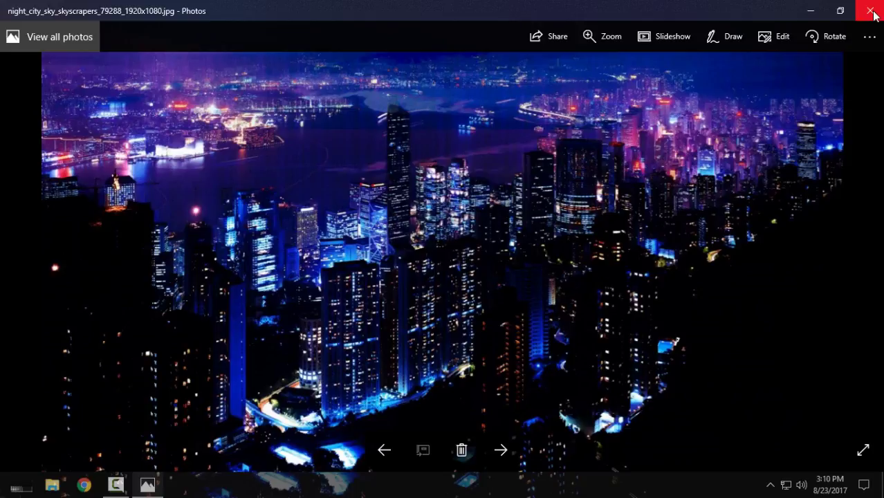
click(870, 11)
Test This PC and After Dark CC Theme windows over the wallpaper, snapping then closing them.
double_click(31, 27)
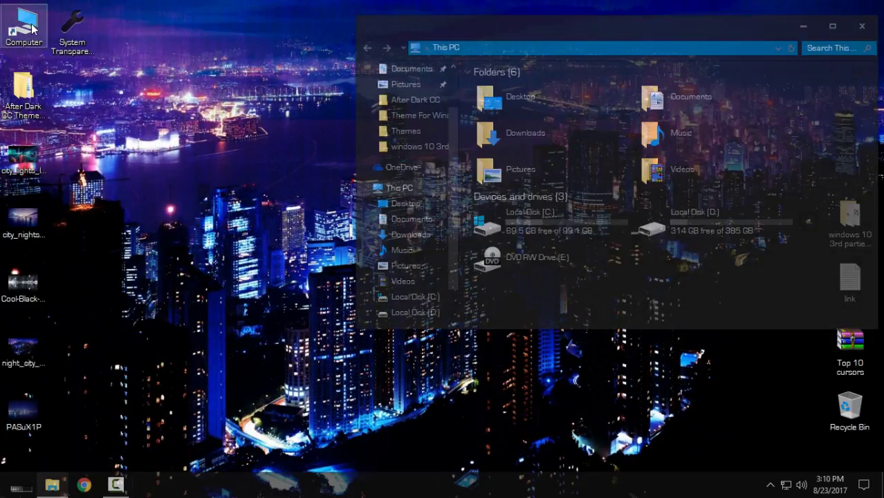
drag(463, 35, 880, 239)
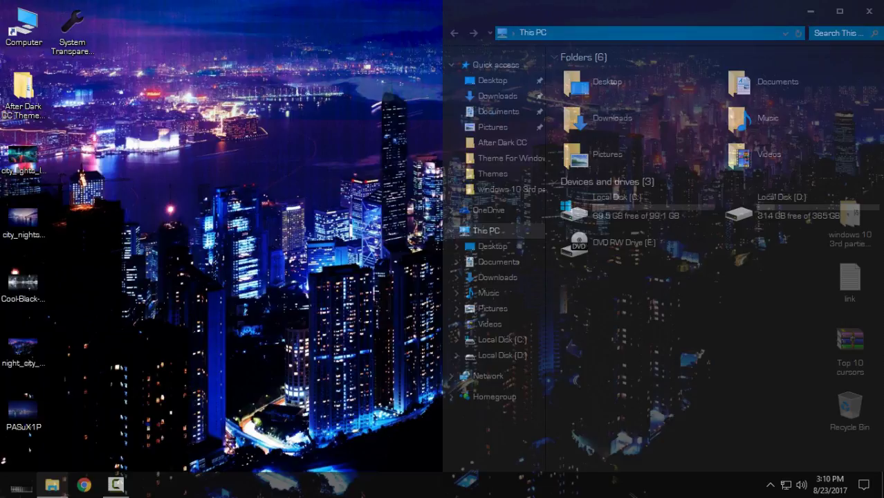
click(28, 104)
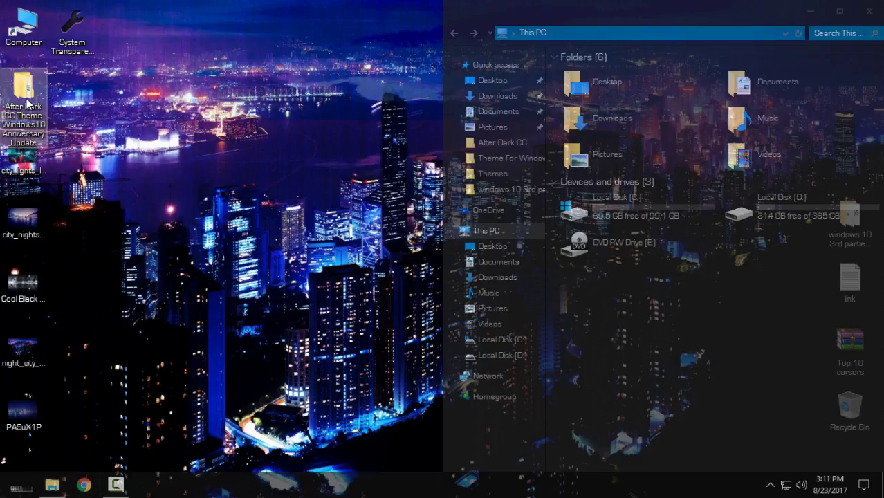
double_click(27, 104)
drag(311, 13, 1, 72)
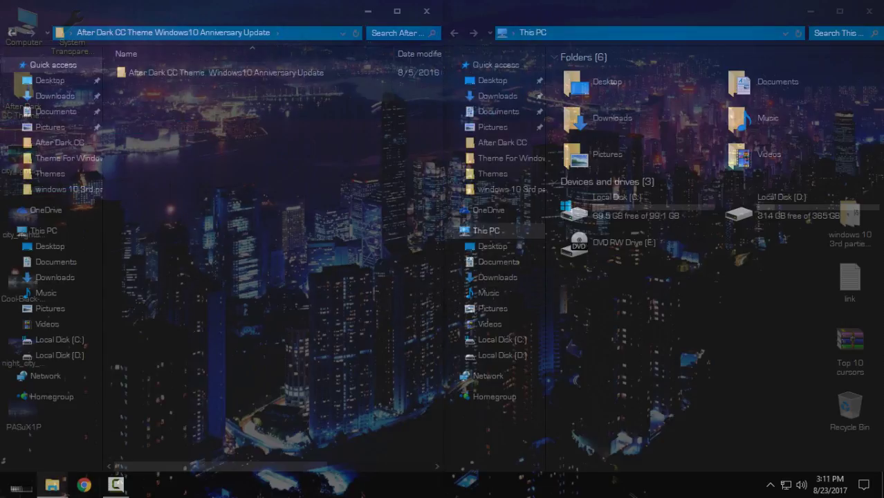
click(427, 11)
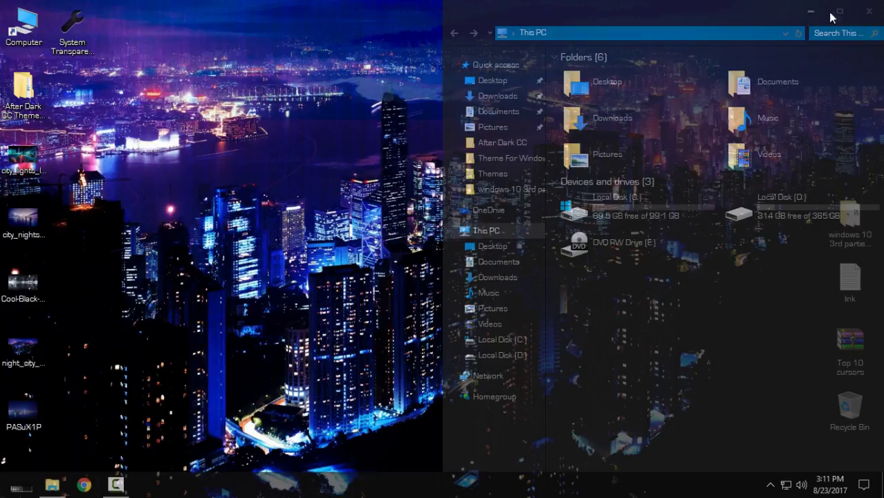
click(863, 21)
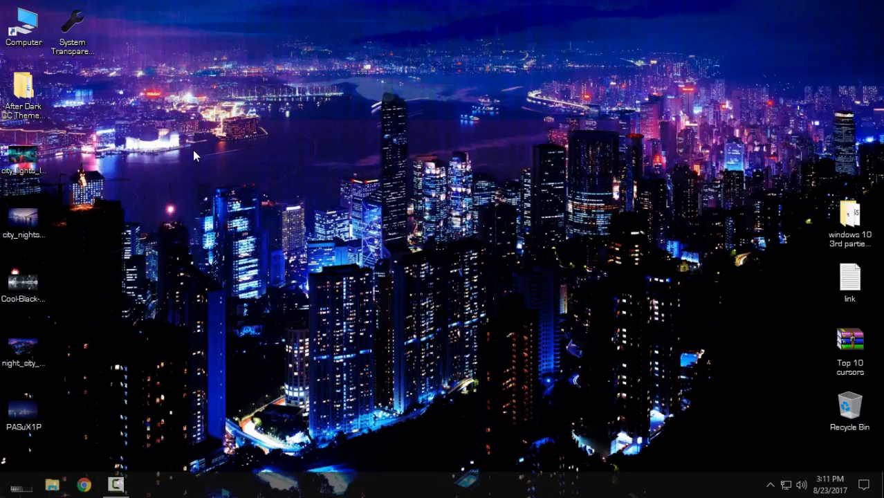
right_click(194, 152)
click(247, 201)
click(69, 26)
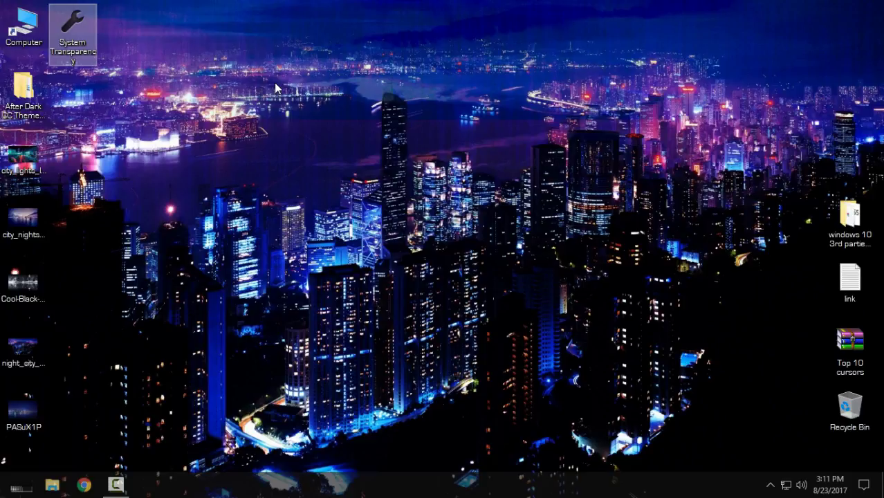